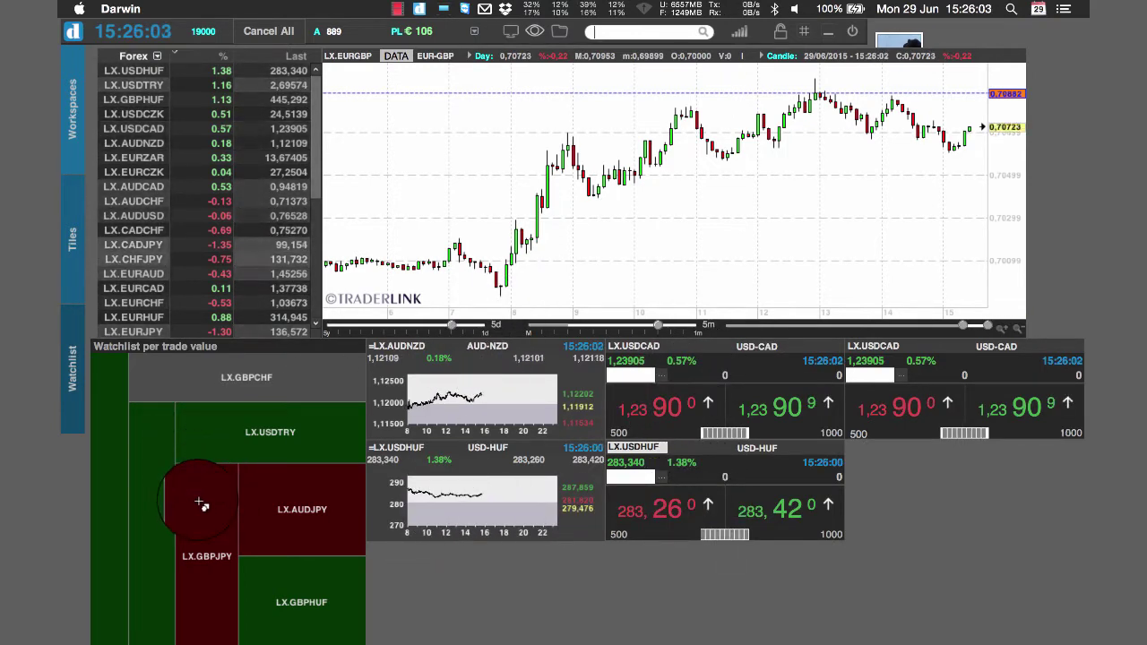
Toggle the layout grid on and off, then hide the chart's header bar.
left_click(804, 32)
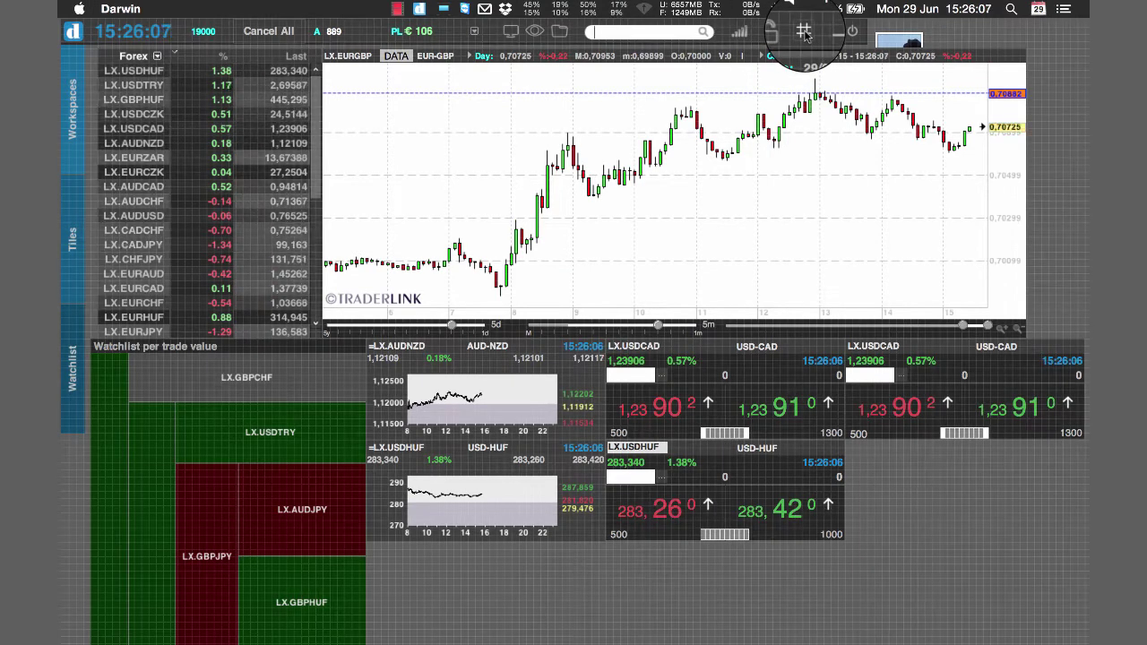
left_click(804, 33)
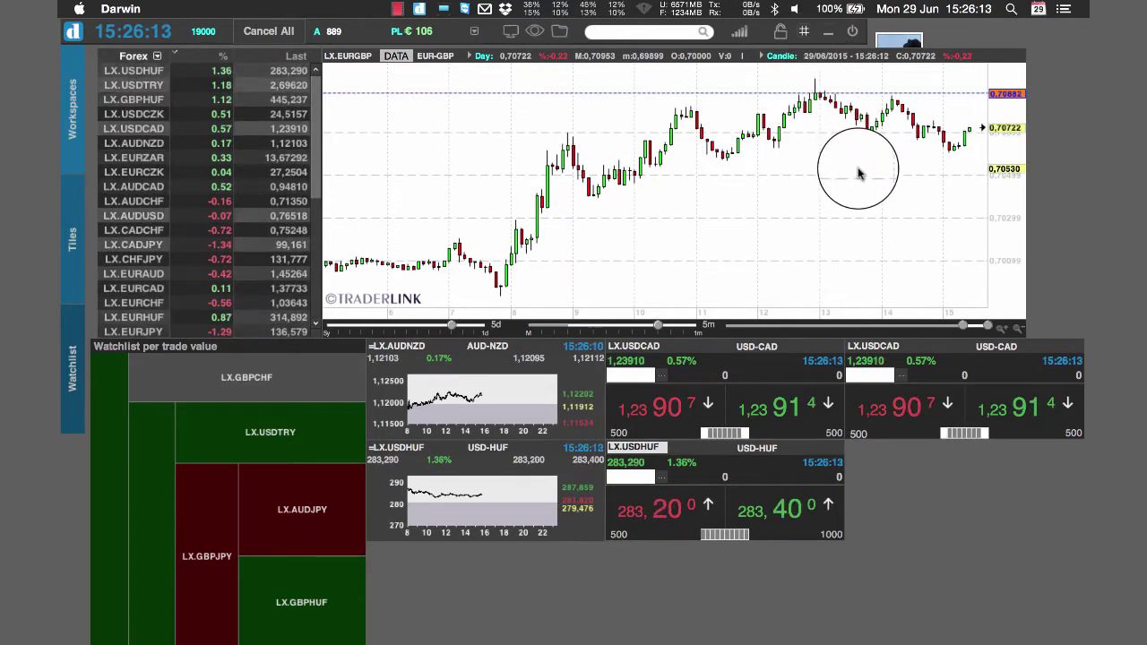
left_click(803, 32)
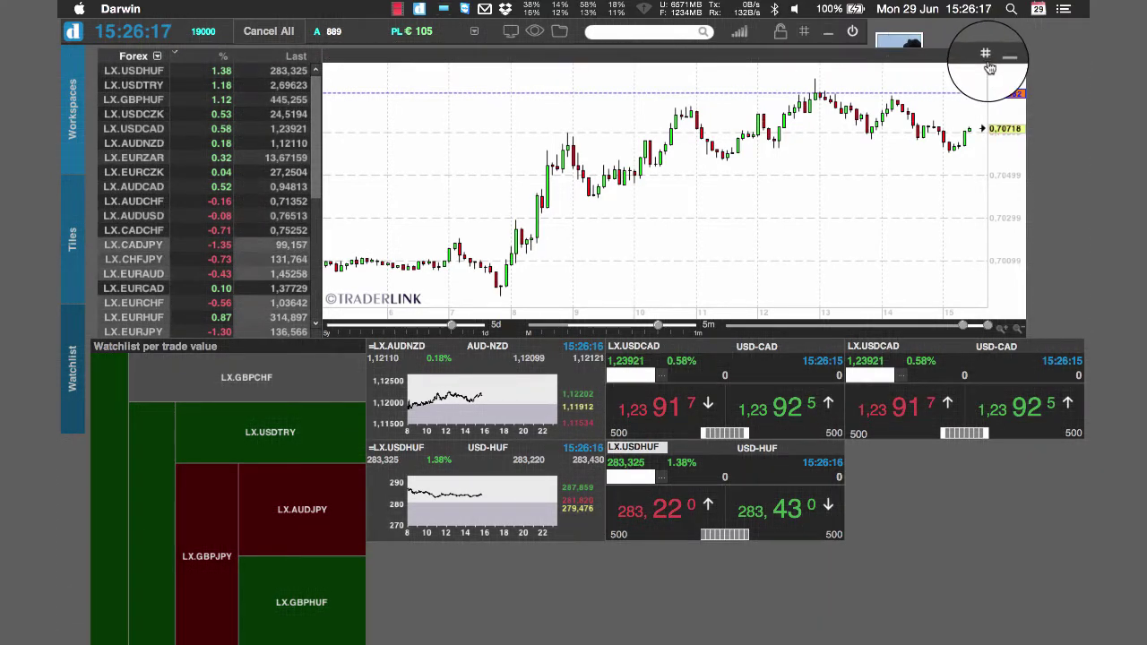
Show the layout grid and move the LX.USDHUF tile toward the AUD-NZD slot.
left_click(986, 55)
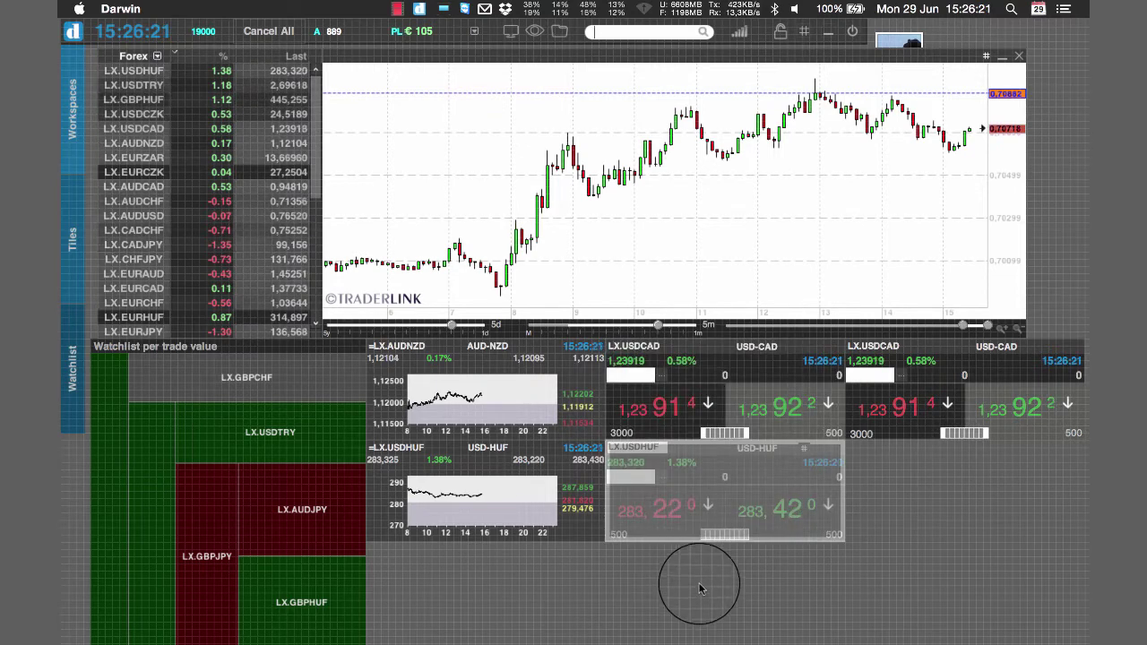
left_click_drag(696, 469, 515, 374)
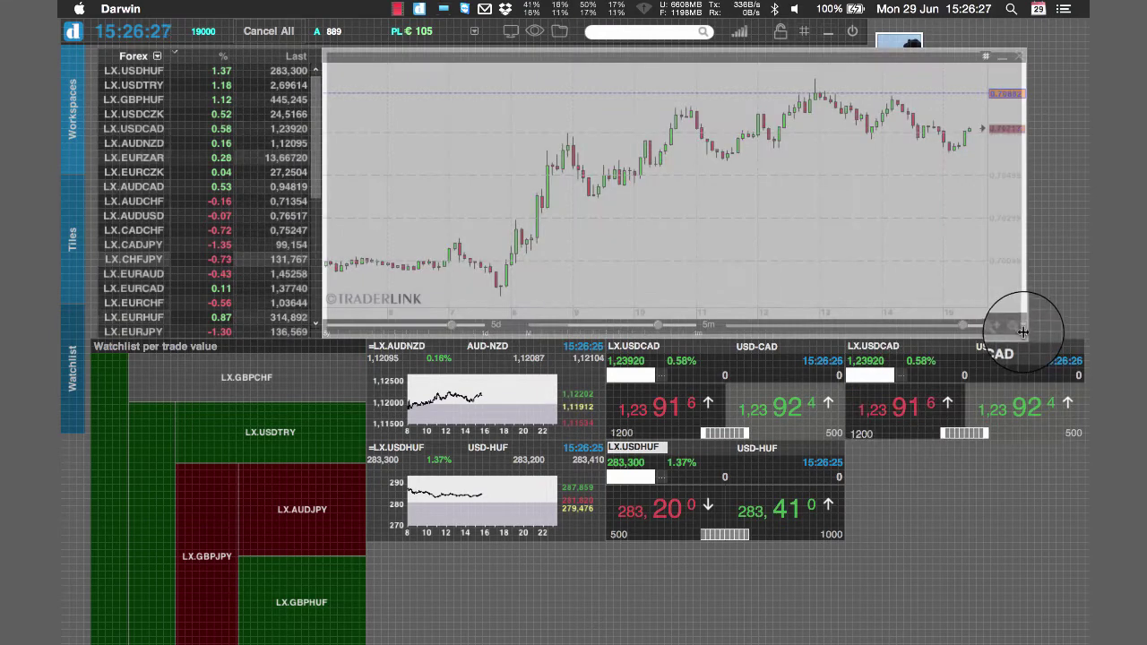
left_click_drag(1021, 333, 1021, 333)
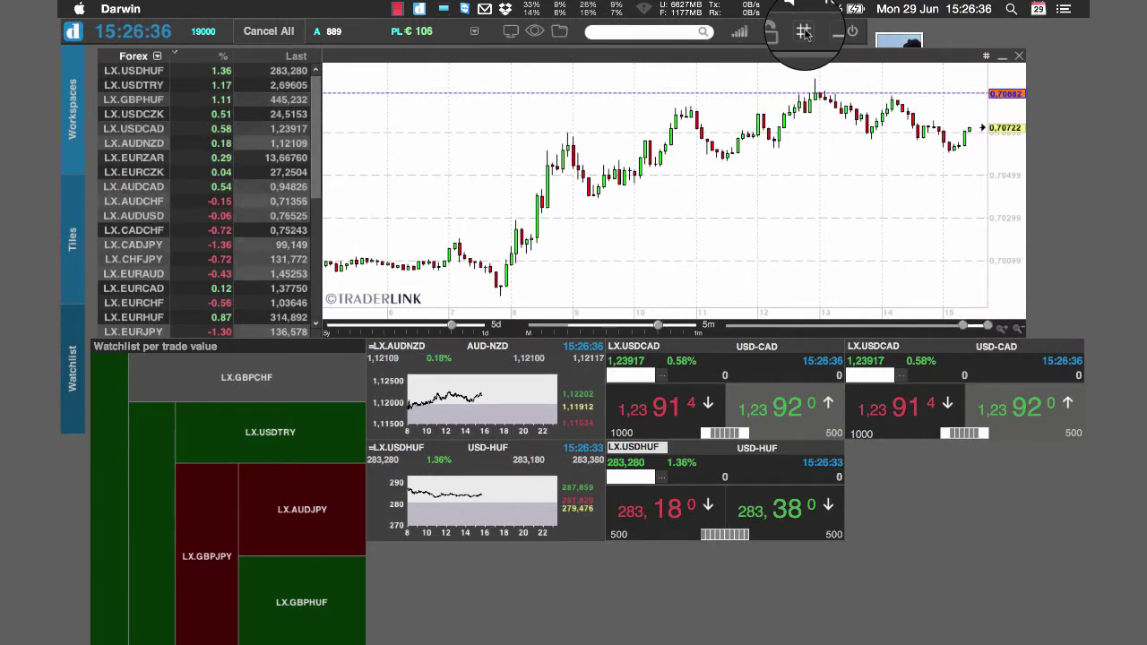
Narrow the EURGBP chart window and drop the AUDNZD and USDHUF tiles back into place.
left_click(804, 32)
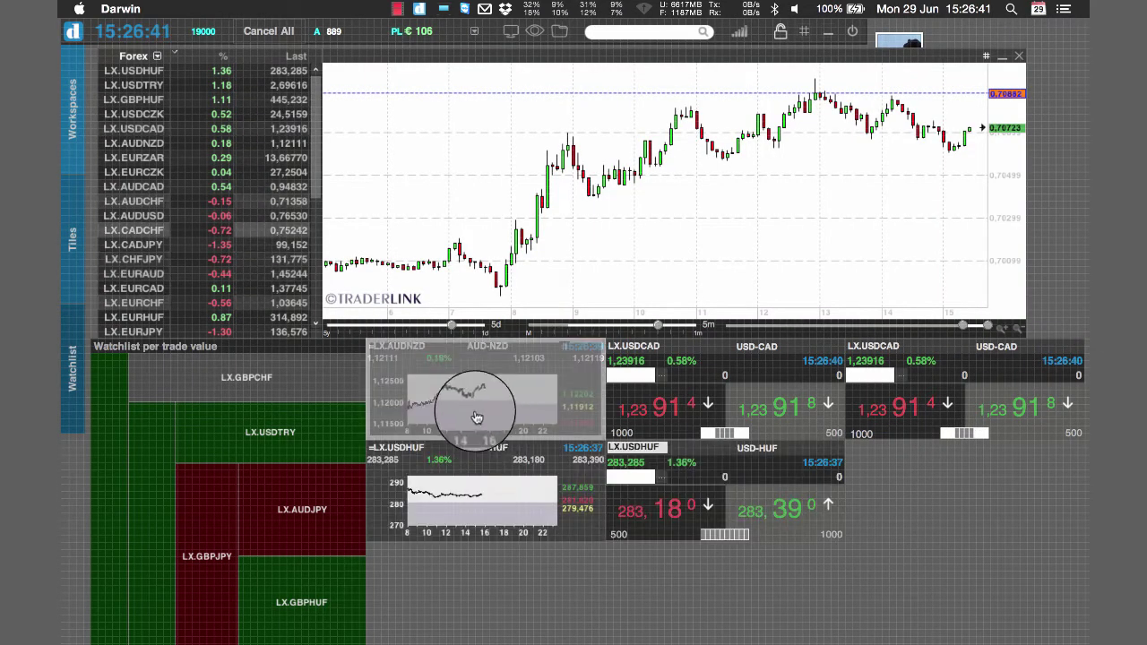
mouse_move(461, 397)
left_mouse_down()
mouse_move(417, 399)
mouse_move(544, 552)
mouse_move(526, 414)
mouse_move(469, 417)
mouse_move(473, 403)
left_mouse_up()
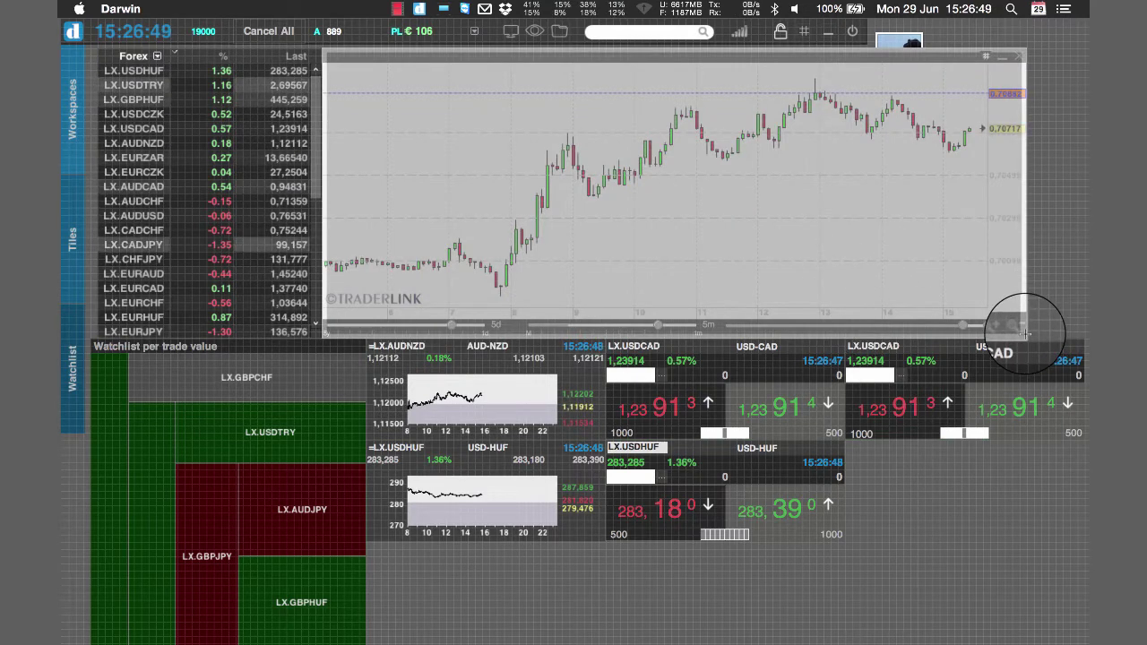
left_click_drag(1026, 332, 997, 332)
mouse_move(507, 417)
left_mouse_down()
mouse_move(534, 418)
mouse_move(481, 397)
mouse_move(500, 422)
left_mouse_up()
left_click_drag(542, 488, 600, 248)
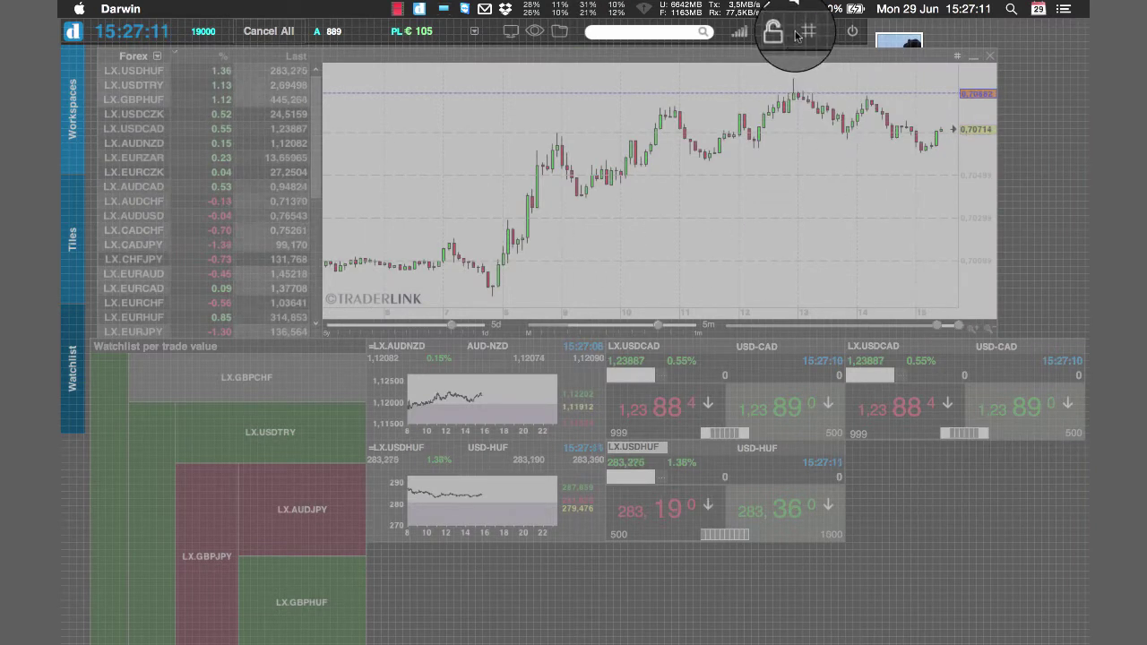
left_click(805, 34)
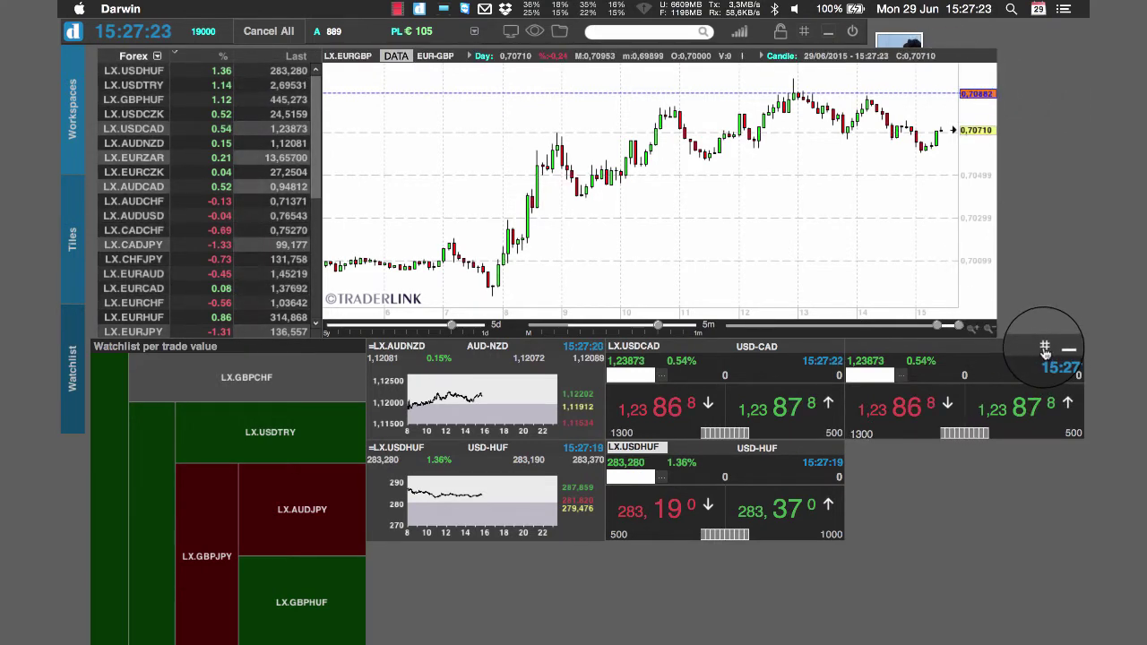
mouse_move(825, 356)
left_click_drag(805, 348, 804, 353)
left_click_drag(806, 451, 804, 453)
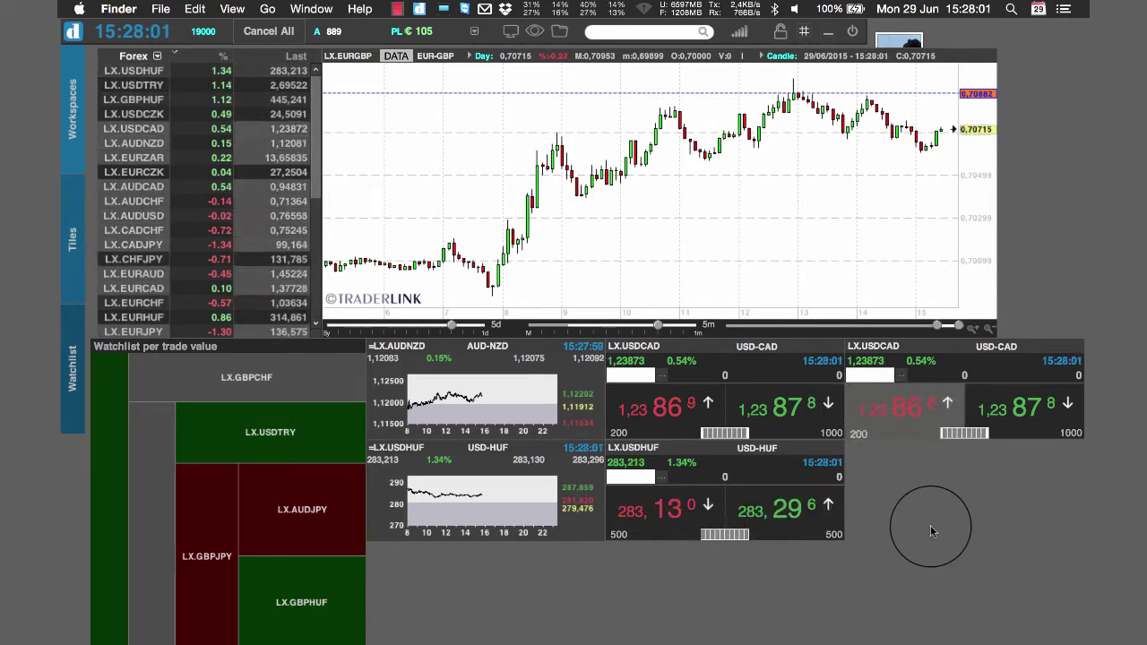
left_click(753, 249)
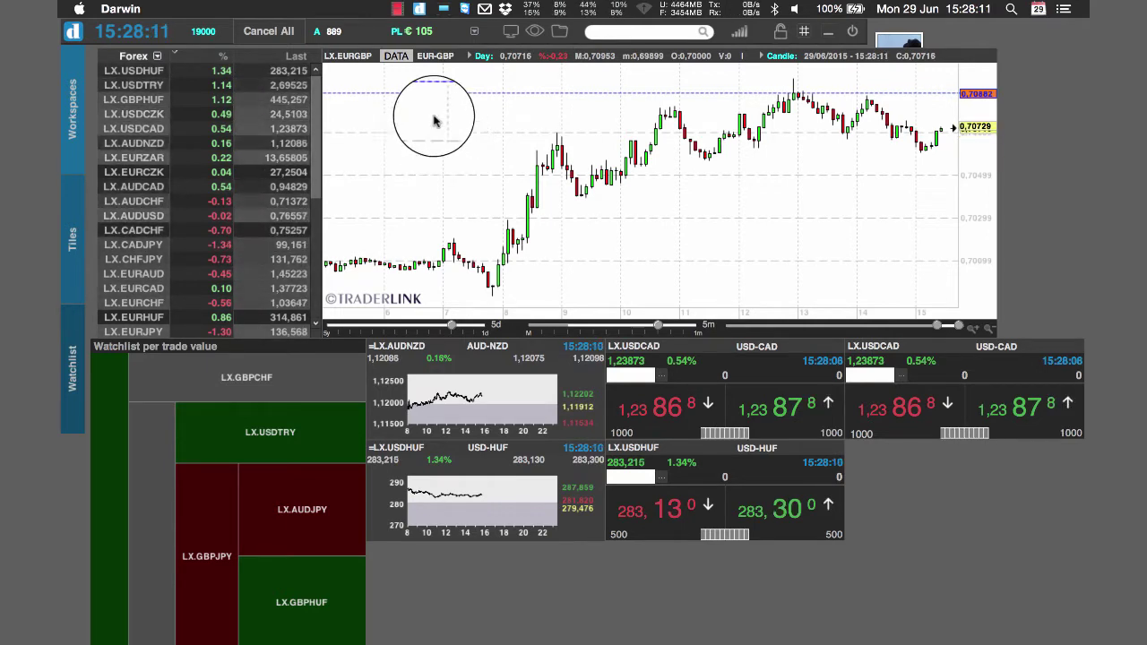
left_click(392, 61)
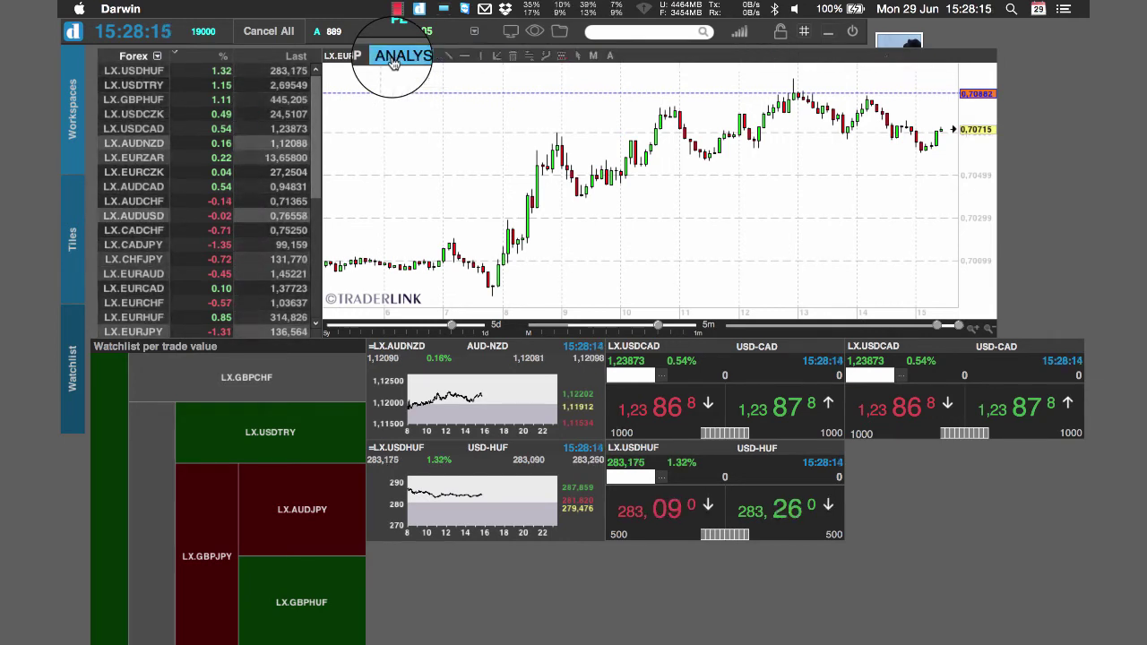
left_click(393, 61)
left_click(392, 59)
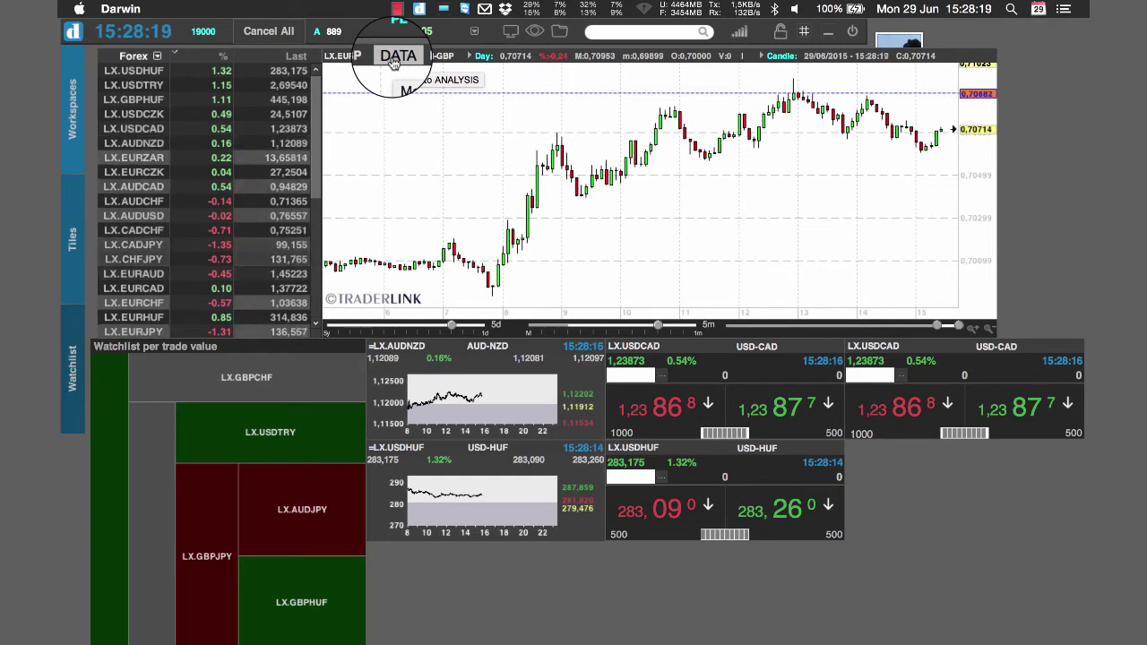
left_click(393, 61)
left_click(392, 61)
left_click(393, 61)
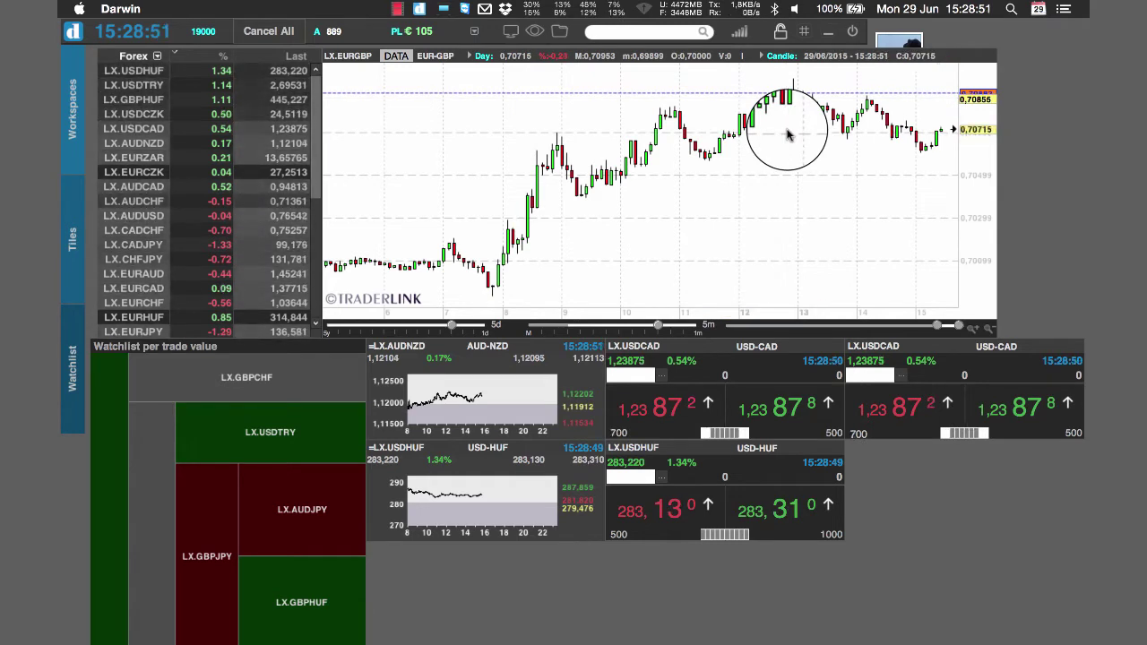
Draw green trend lines on the EURGBP chart in analysis mode, then switch to order entry.
left_click(406, 58)
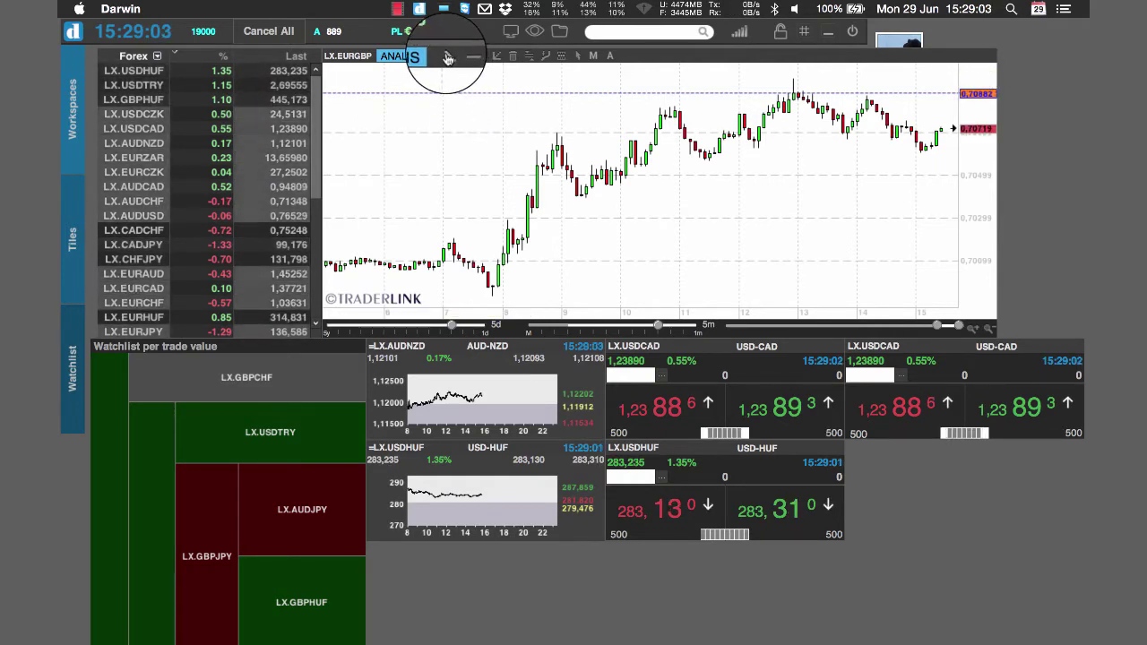
left_click(448, 56)
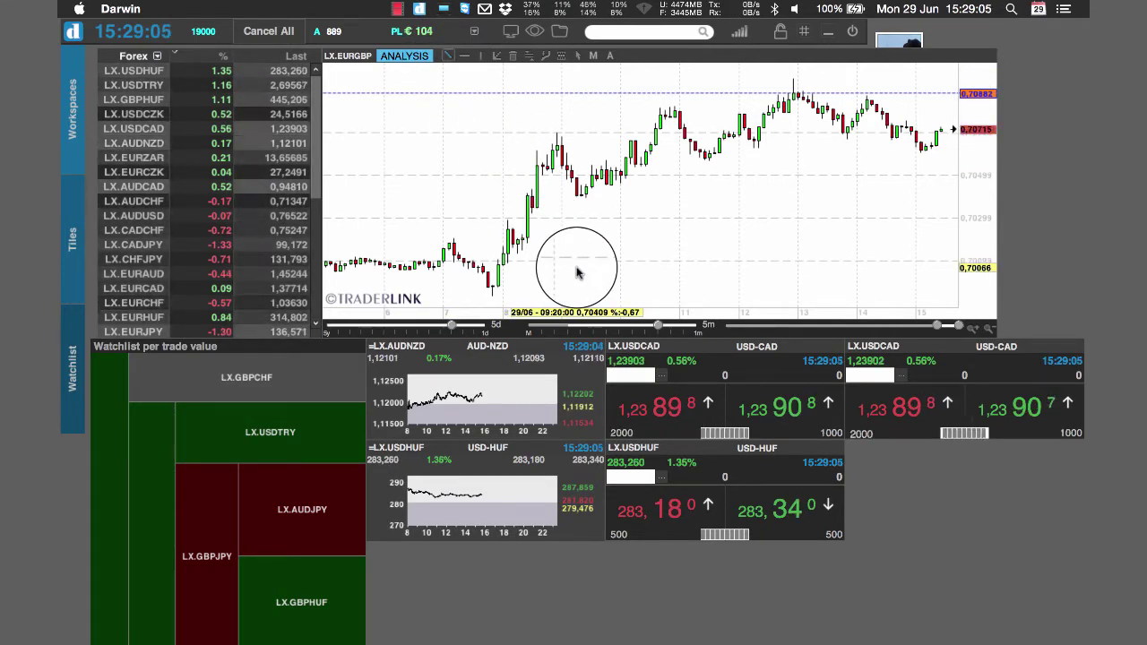
mouse_move(576, 267)
left_mouse_down()
mouse_move(679, 216)
mouse_move(740, 227)
mouse_move(783, 200)
left_mouse_up()
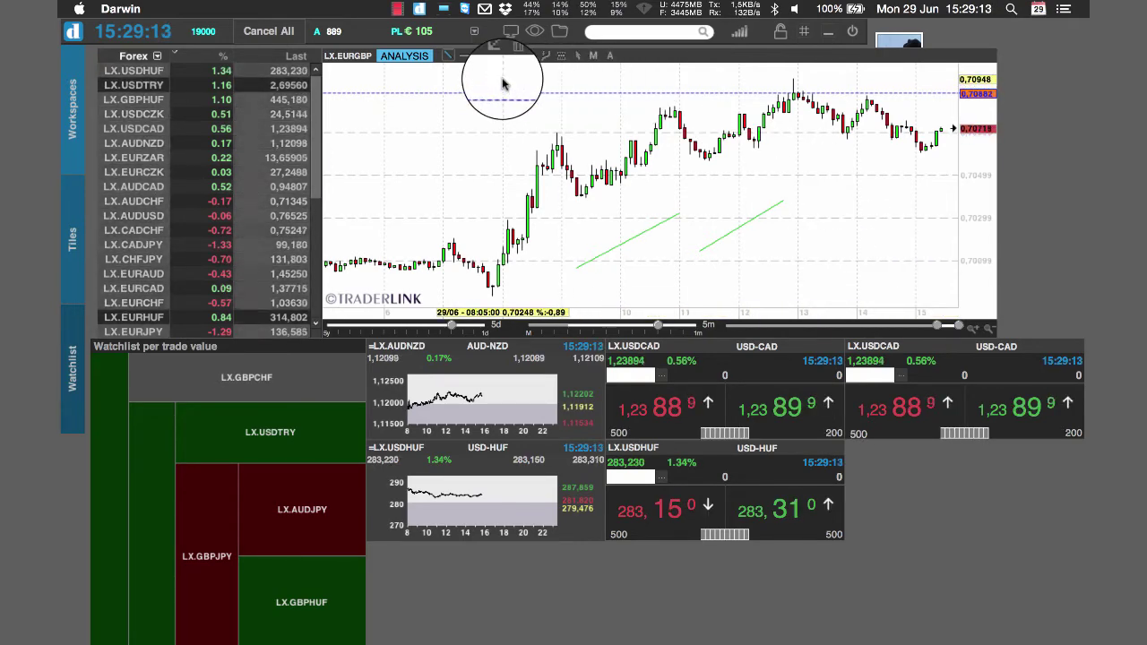
left_click(405, 56)
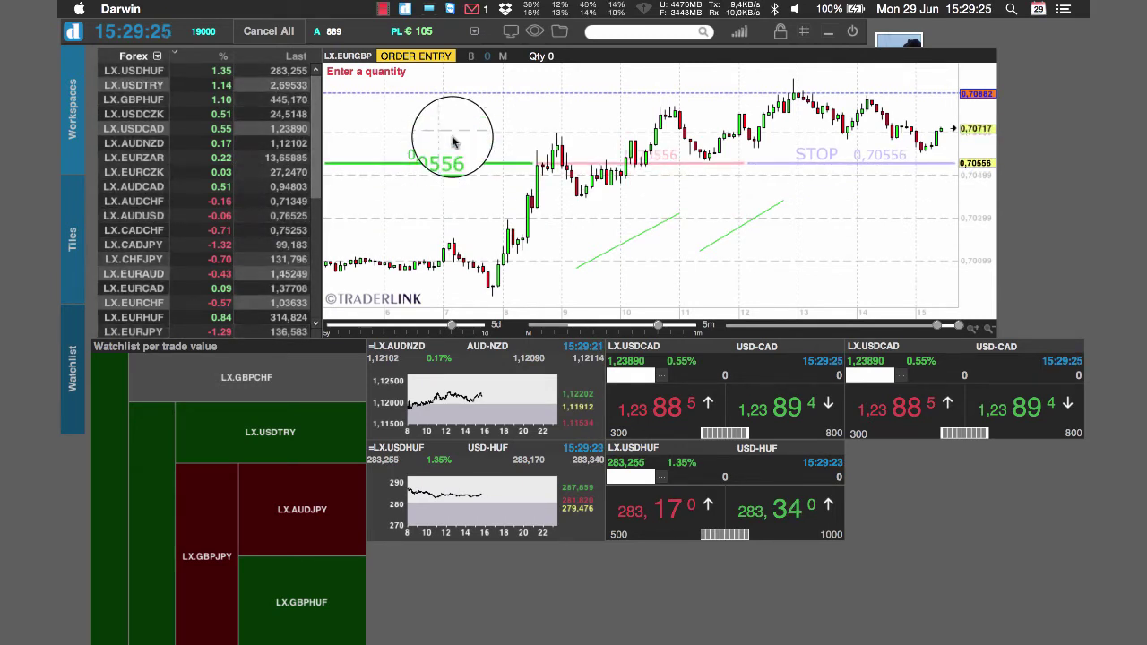
Set the EURGBP chart order to quantity 7 with MULTIDAY duration.
left_click(537, 59)
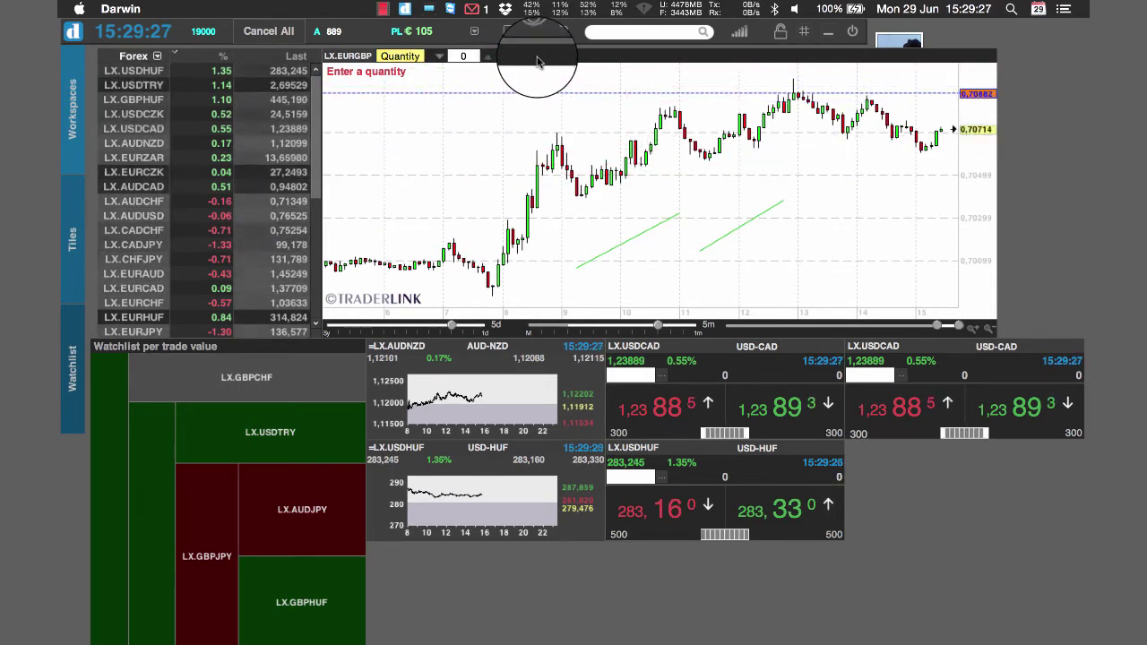
left_click(487, 59)
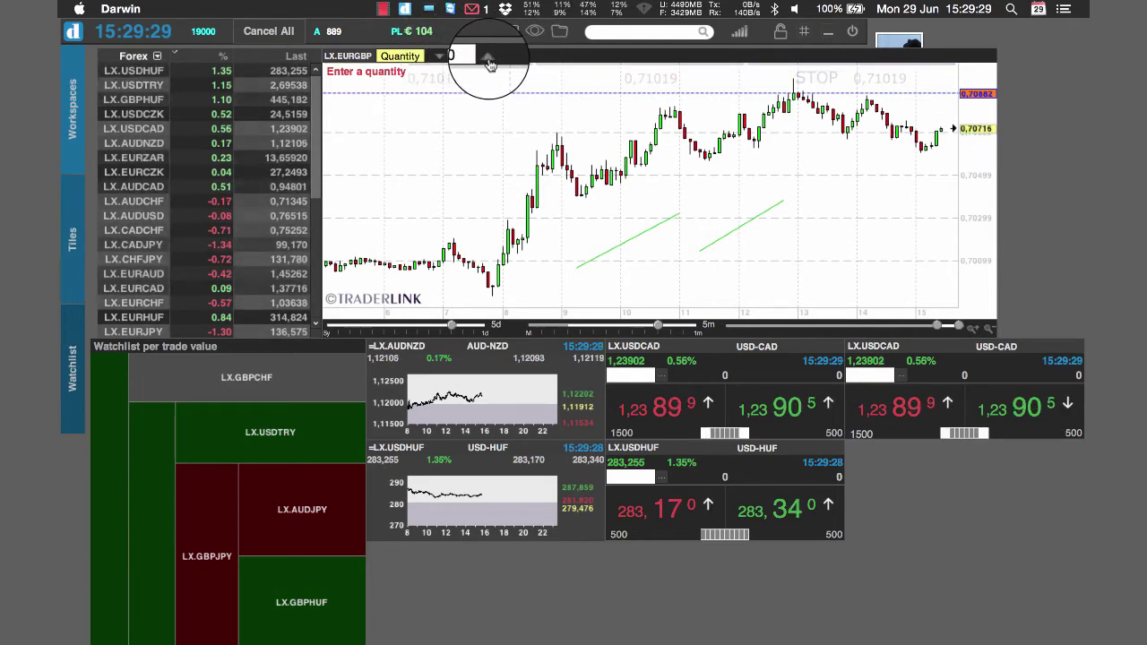
left_click(439, 59)
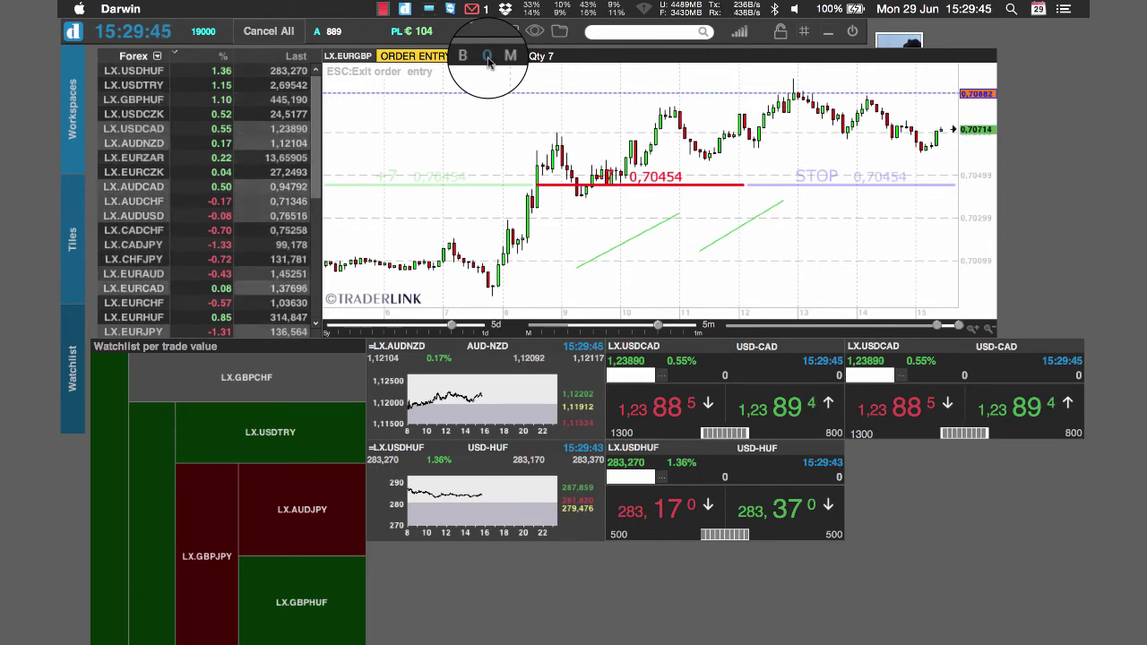
left_click(488, 58)
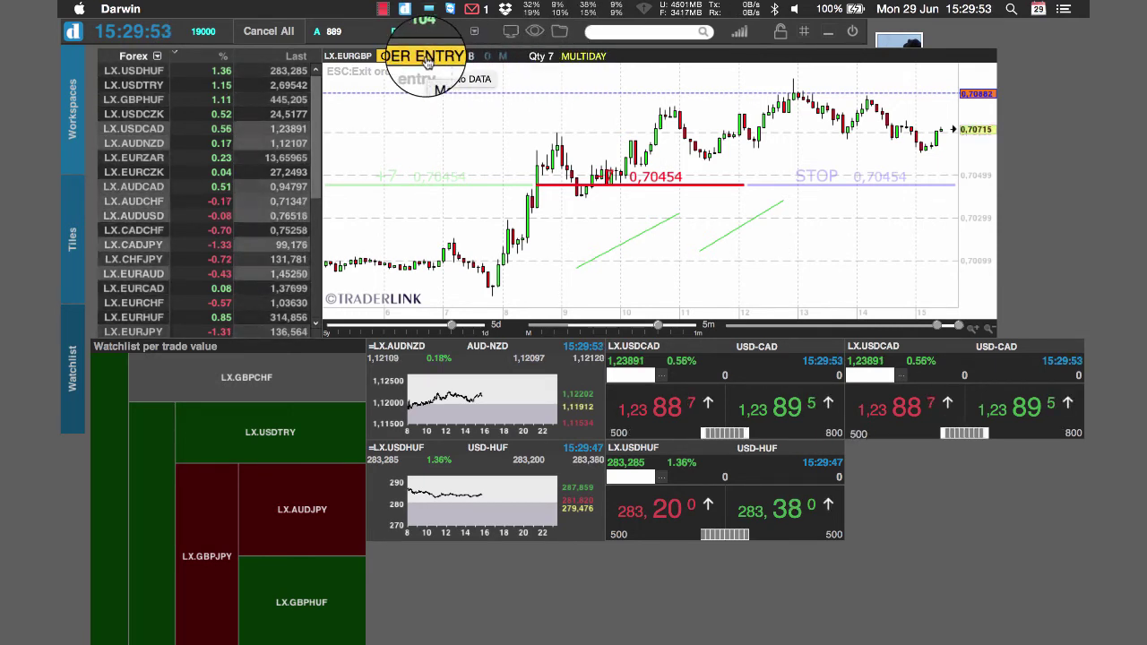
left_click(473, 36)
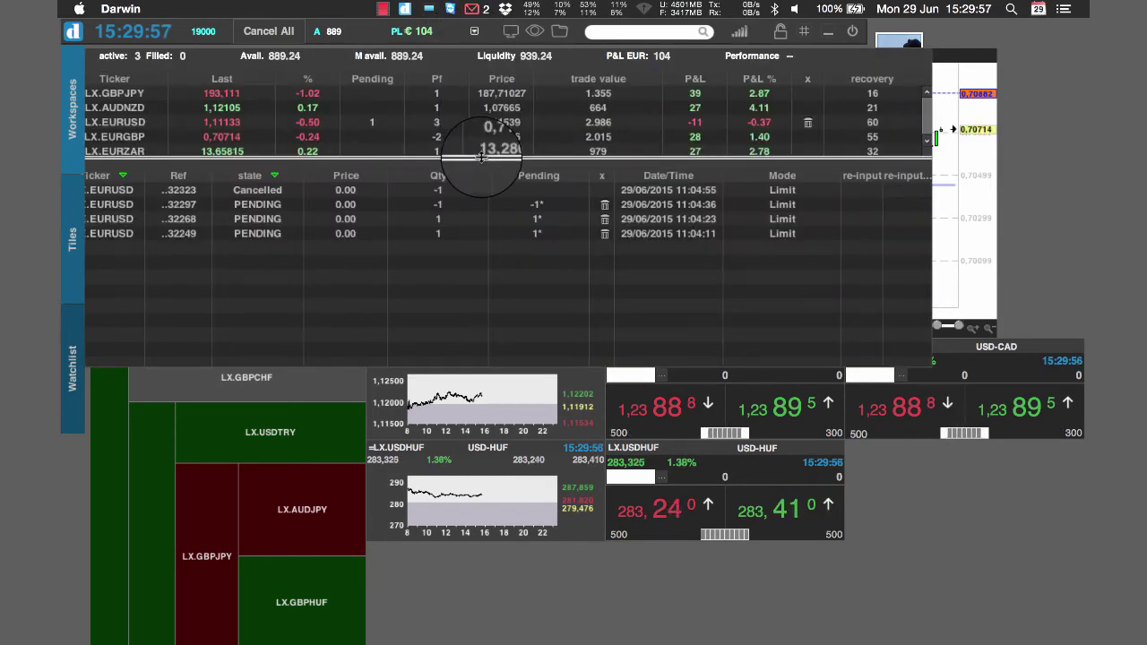
left_click_drag(482, 158, 484, 223)
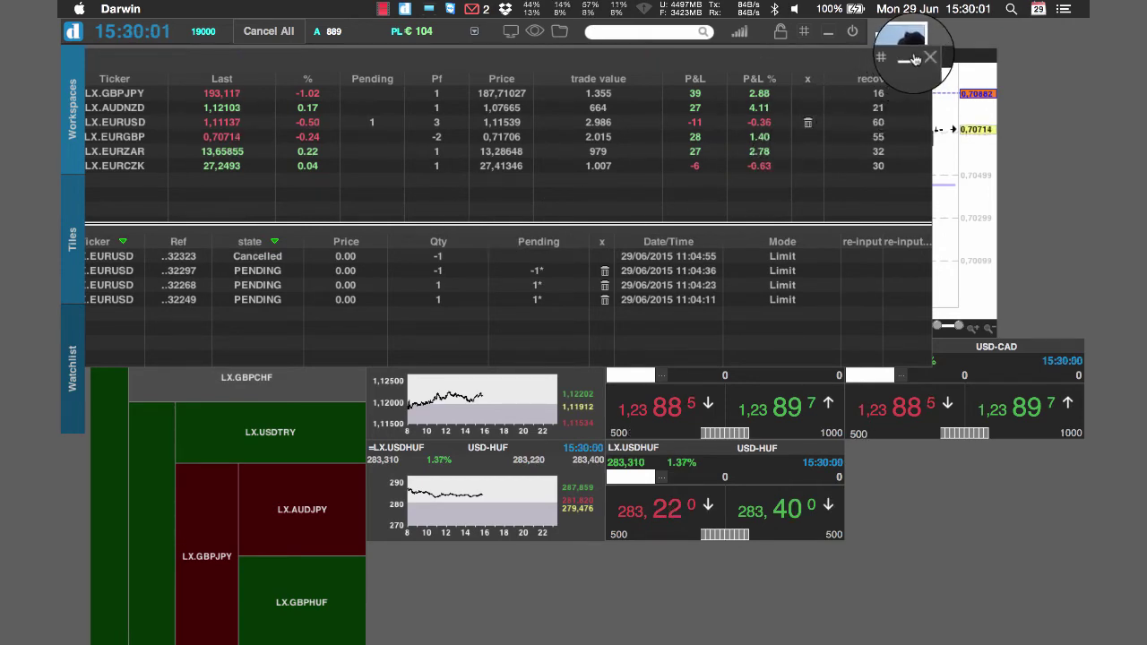
left_click(912, 60)
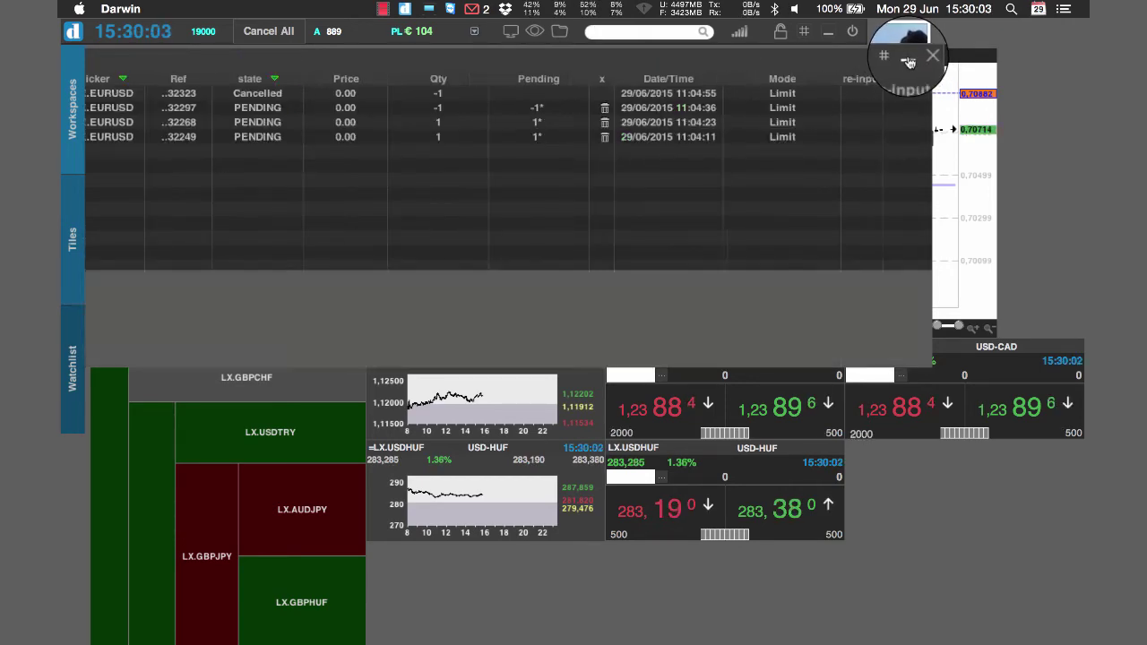
left_click(909, 61)
left_click(909, 61)
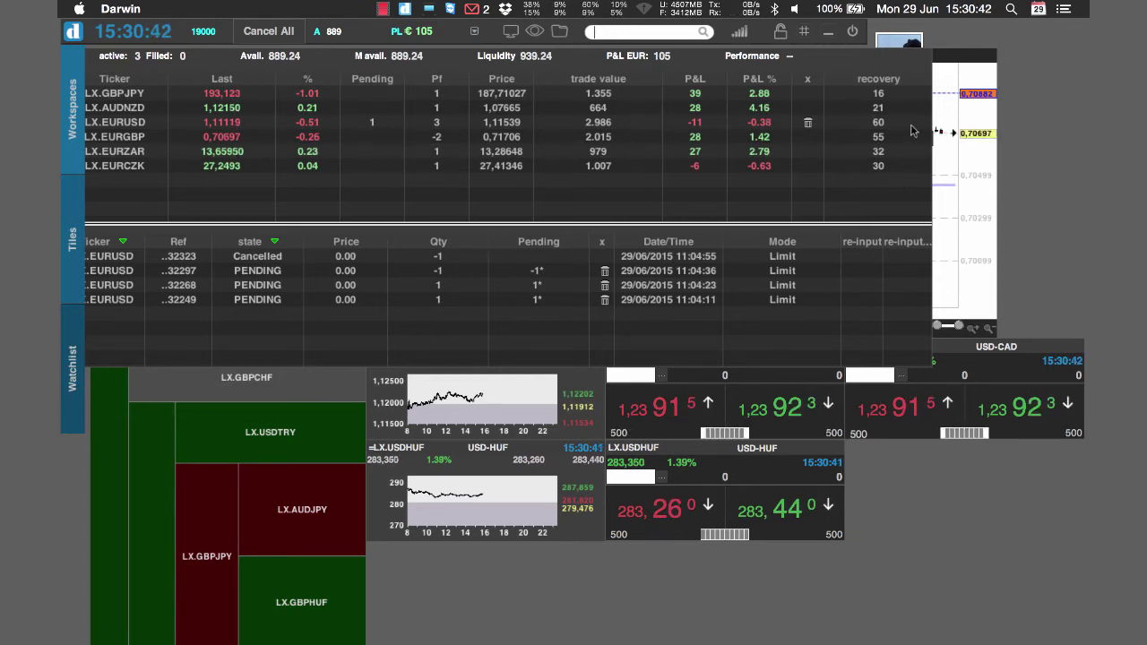
left_click(927, 58)
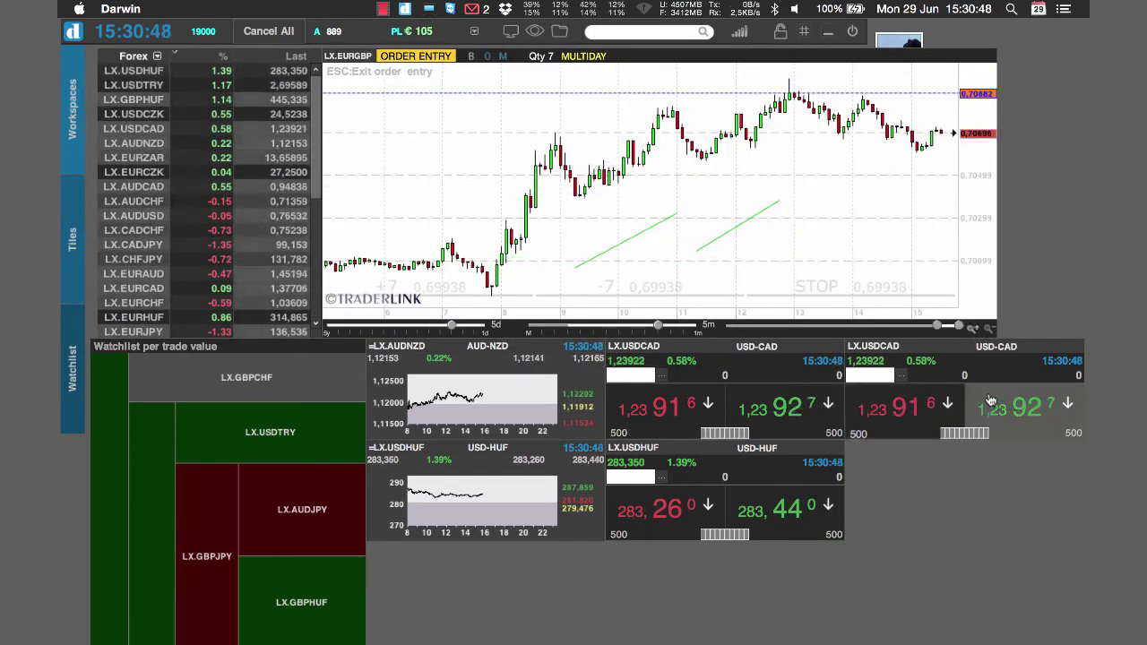
Expand the USD-CAD tile to a four-level order book and enable Chart Spread.
left_click(959, 437)
left_click(959, 437)
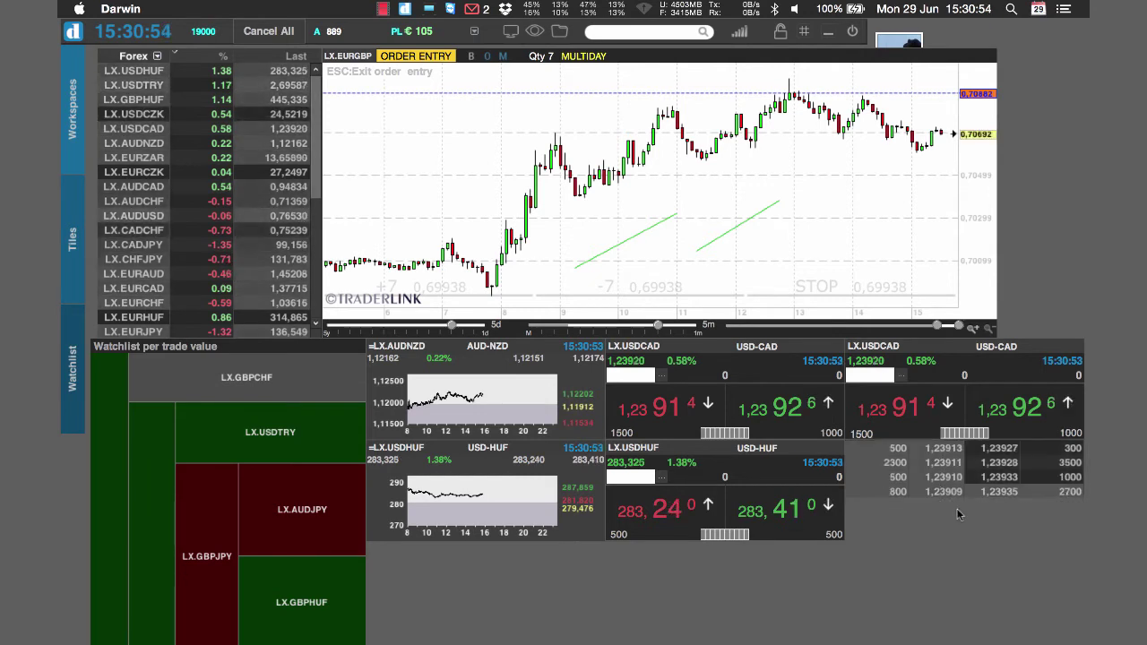
right_click(968, 439)
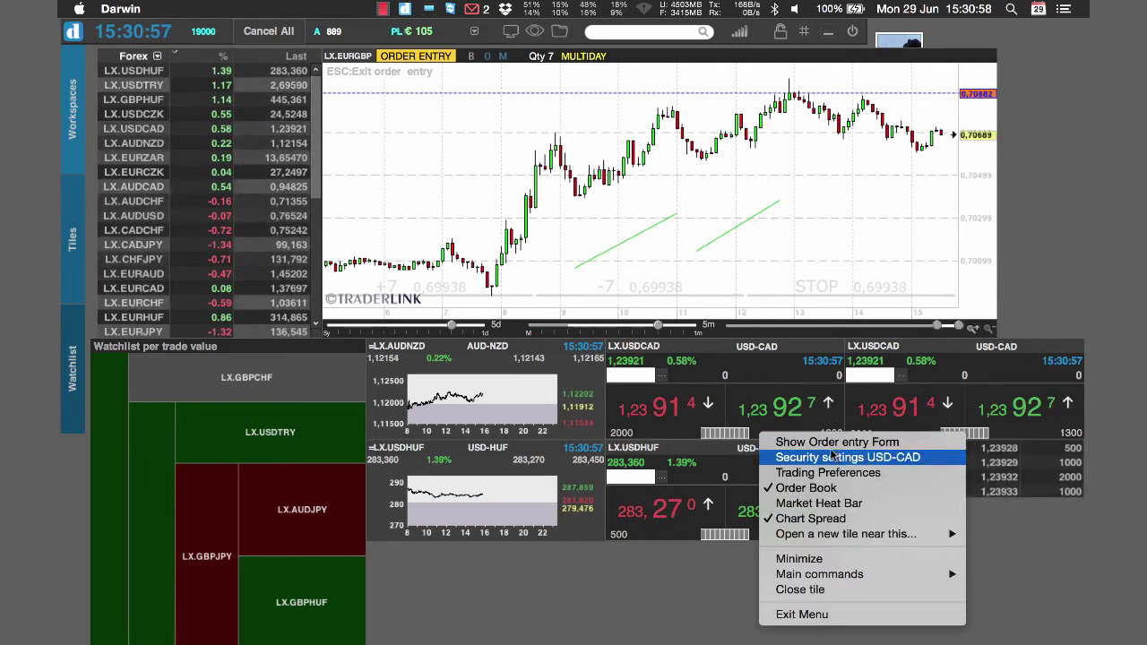
left_click(829, 520)
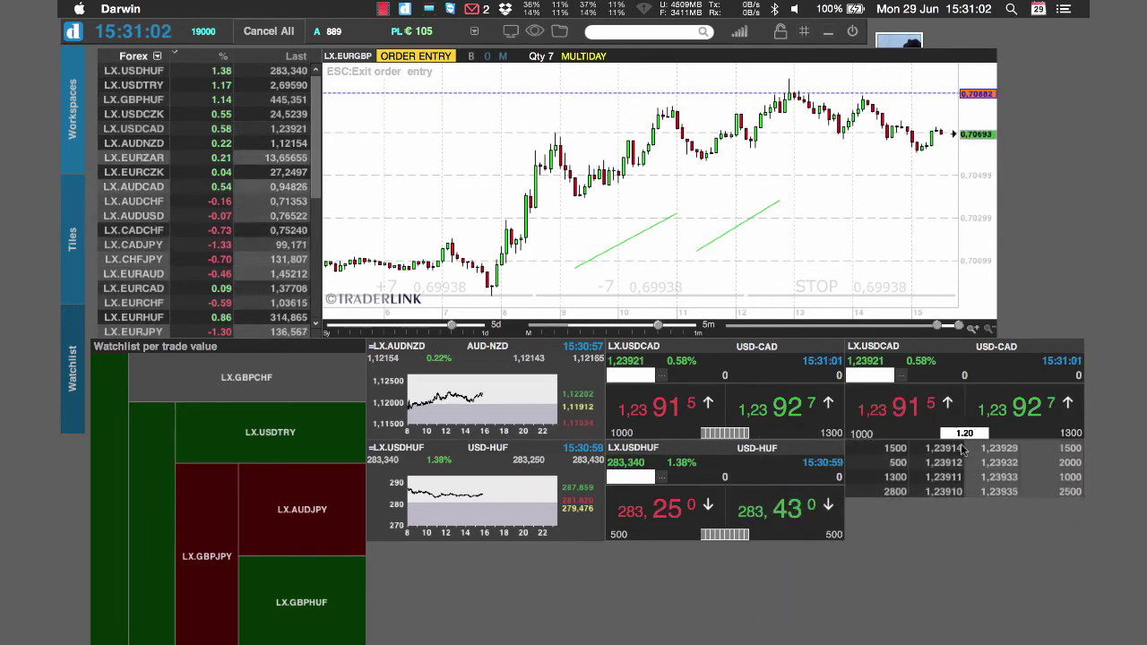
left_click(964, 377)
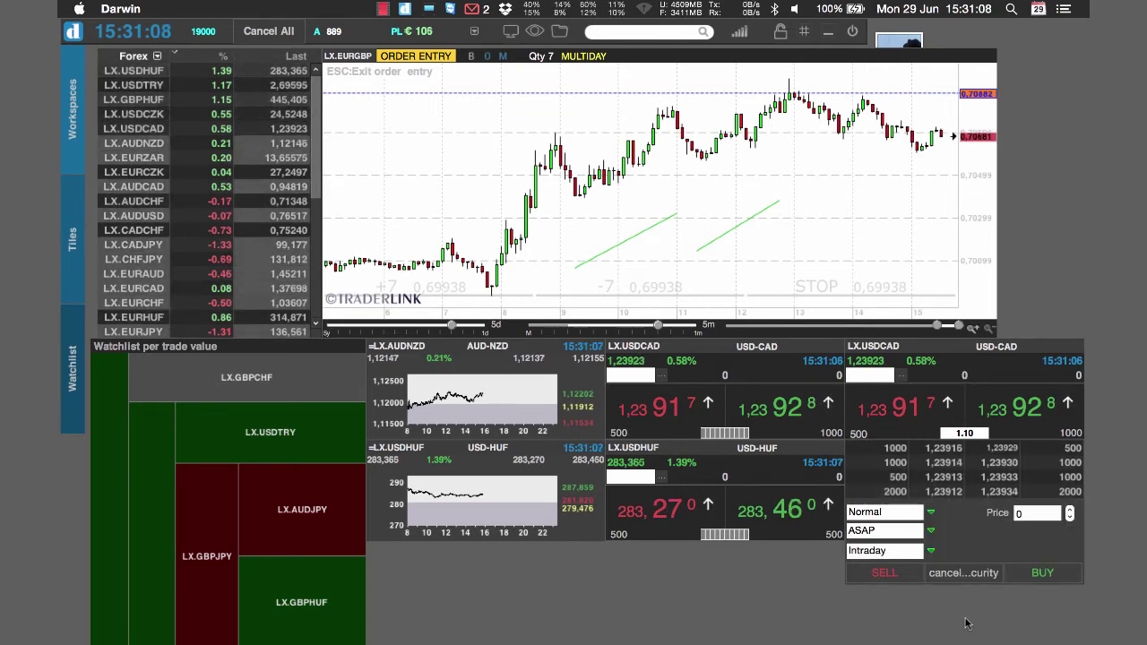
left_click(964, 378)
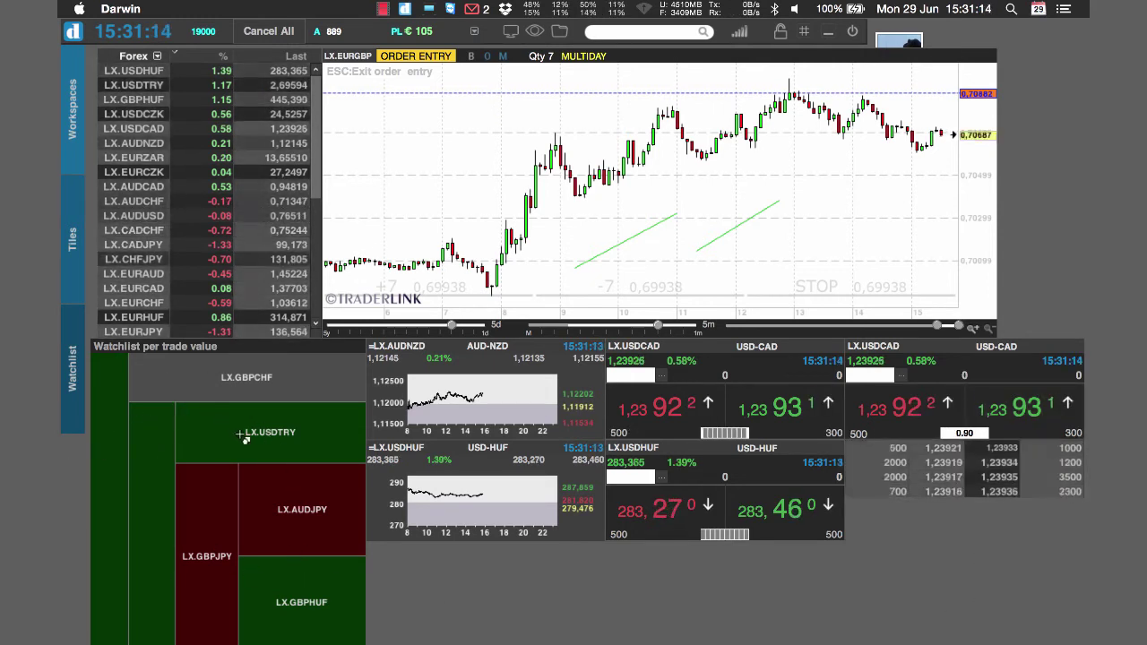
mouse_move(307, 632)
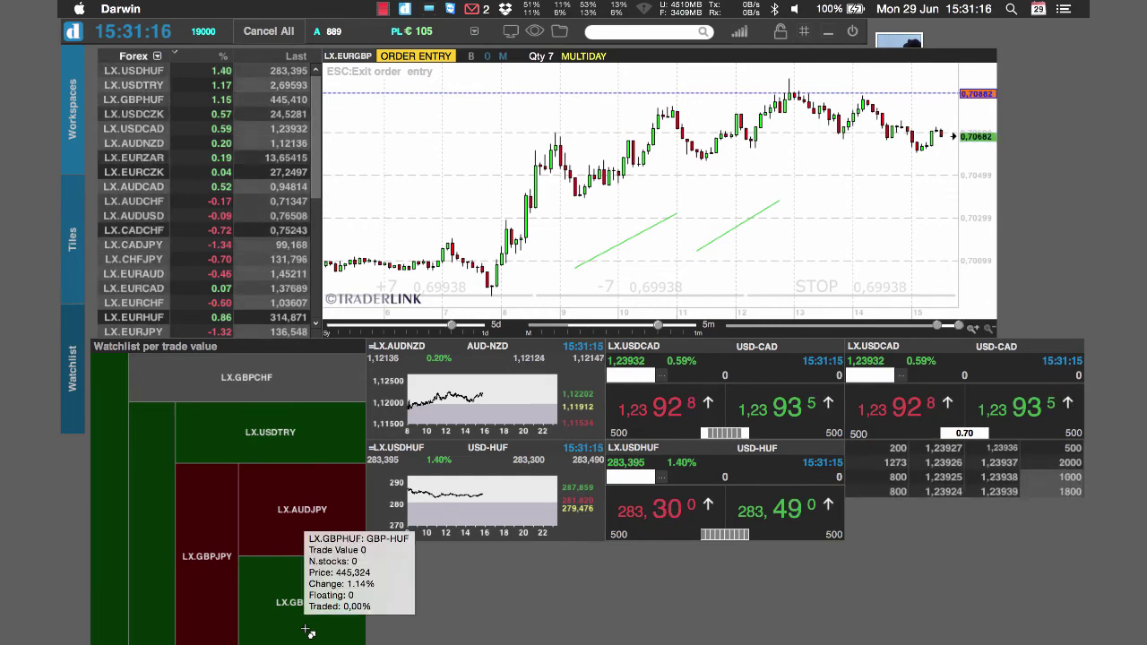
mouse_move(230, 588)
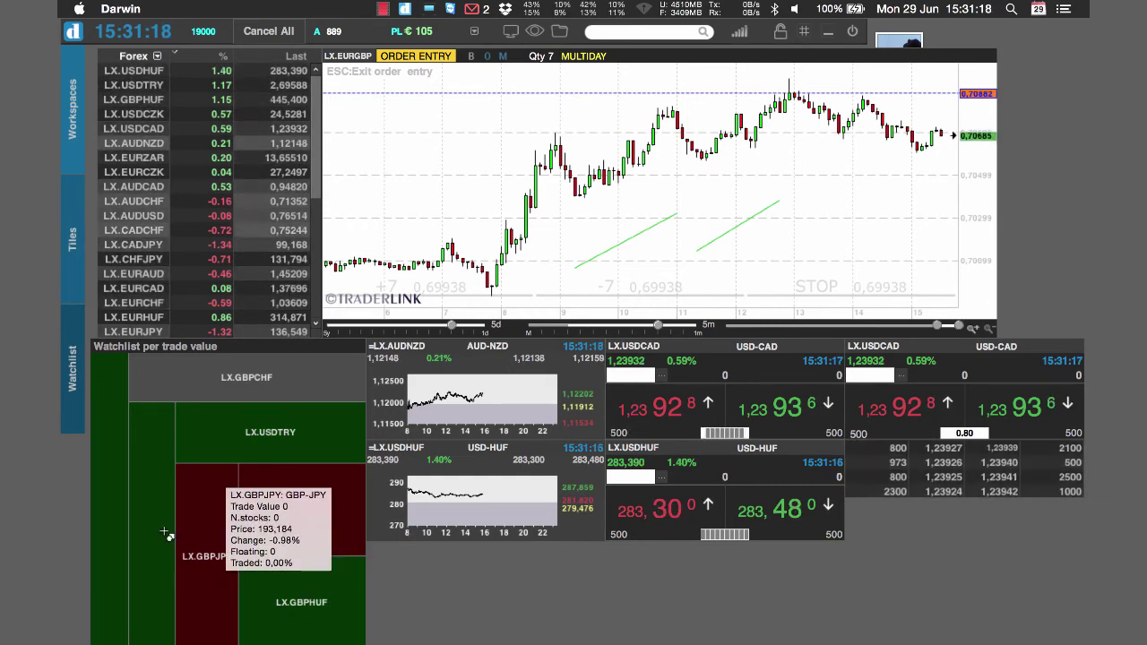
mouse_move(168, 534)
right_click(215, 443)
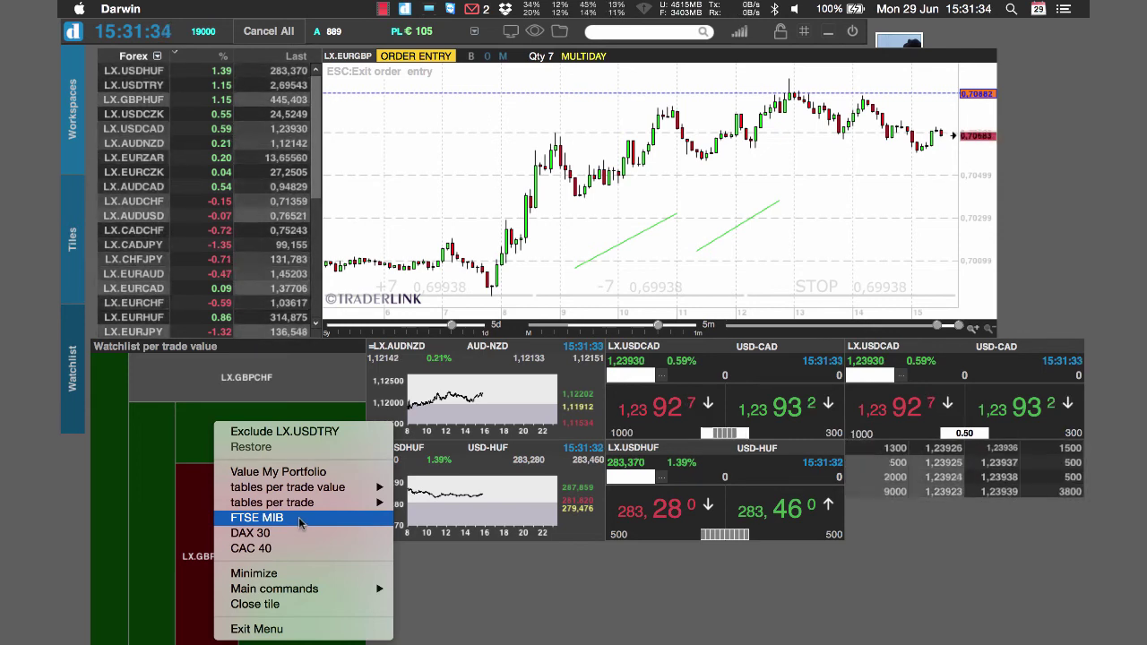
mouse_move(310, 491)
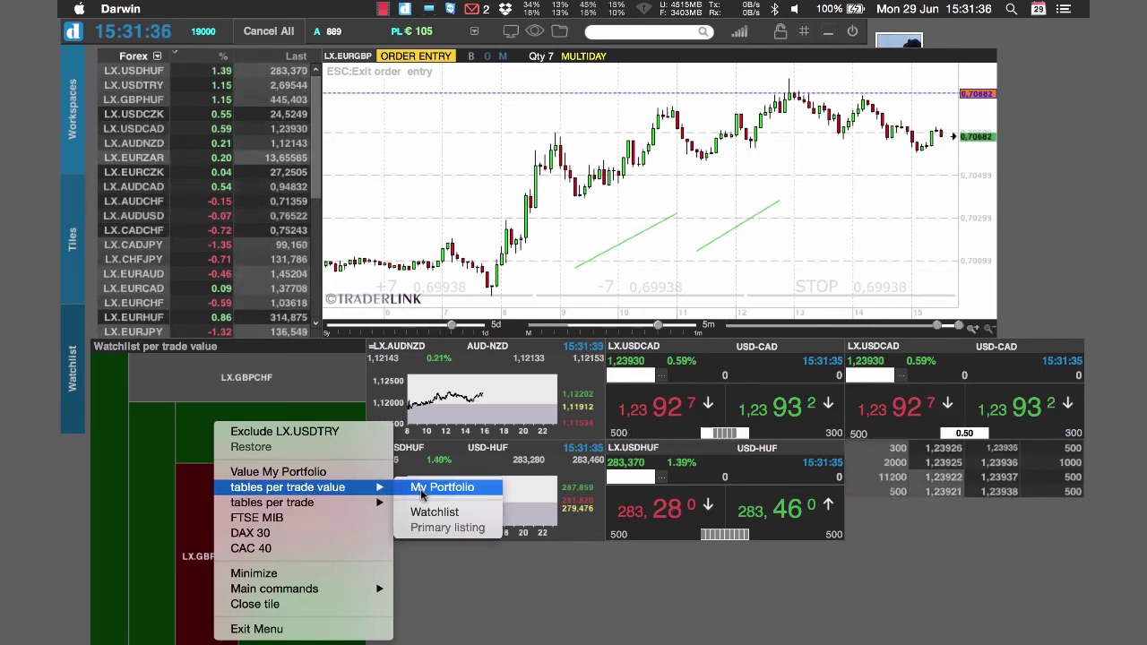
mouse_move(376, 503)
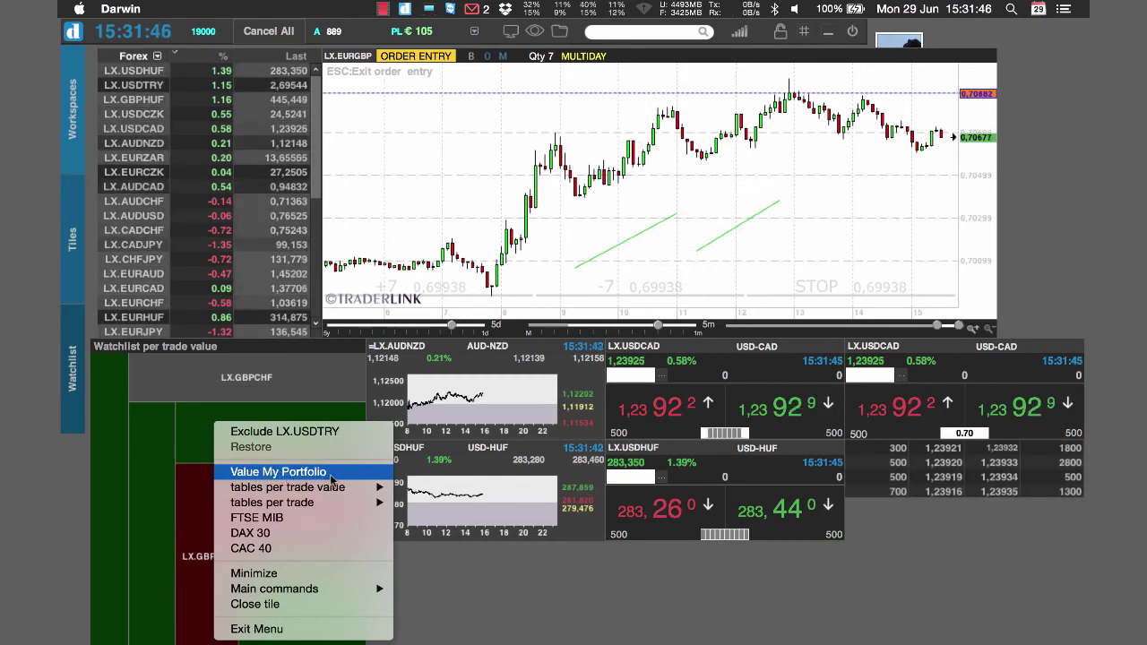
left_click(431, 591)
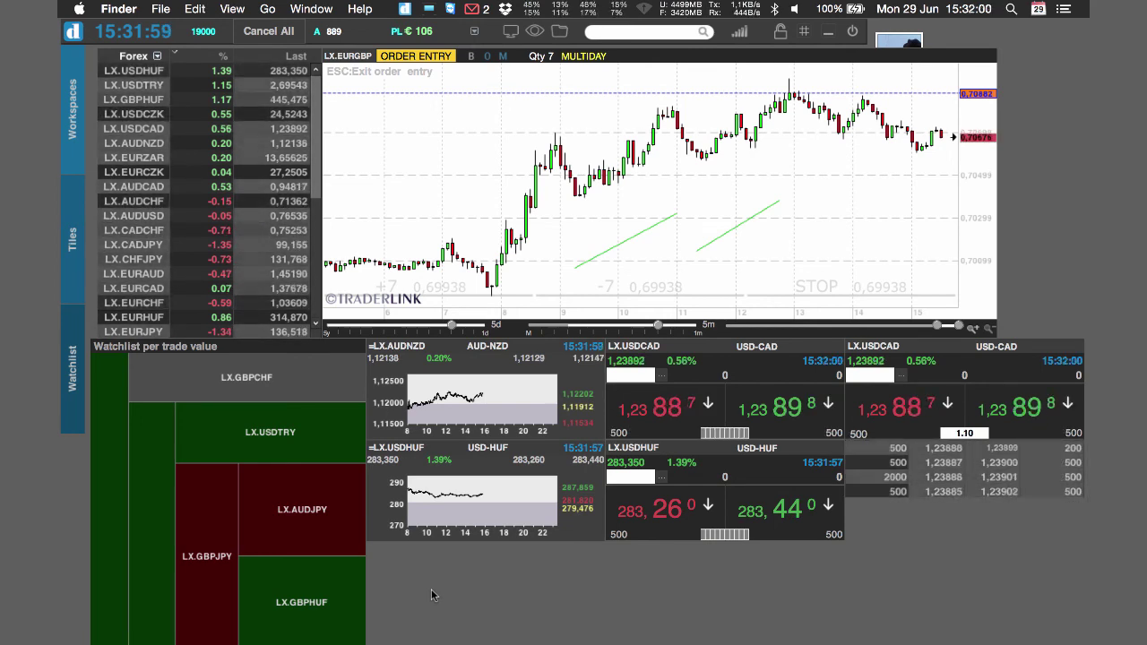
From the main bar menu, expand Open Tile to list Order Monitor, flashBook, Heatmap, News and Currencies.
right_click(454, 35)
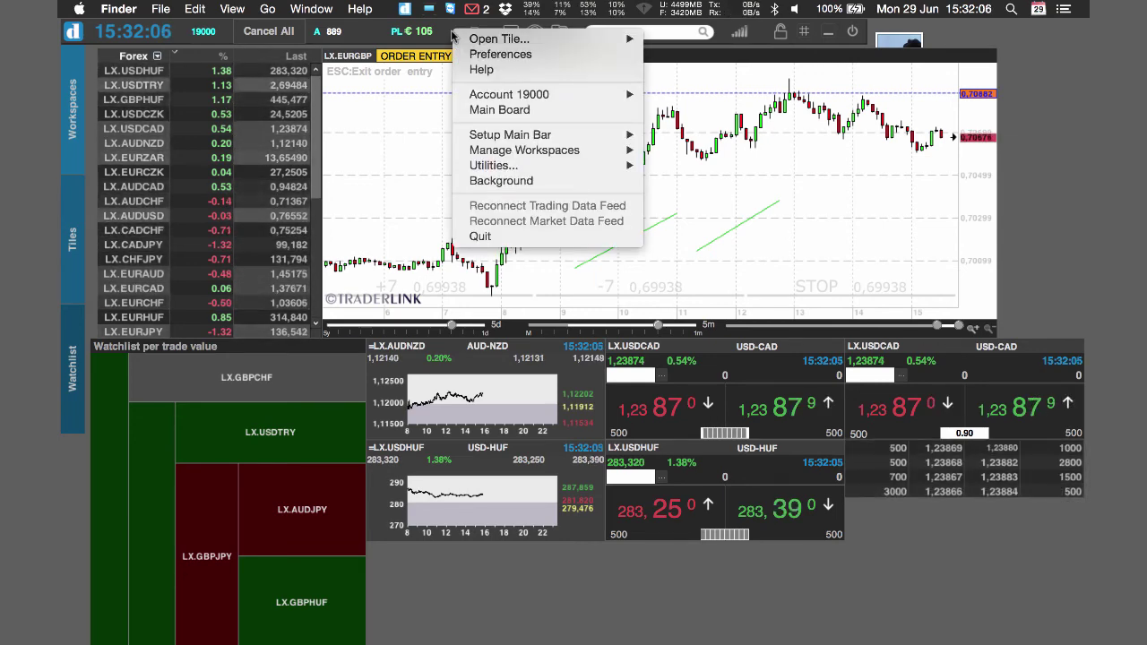
right_click(367, 33)
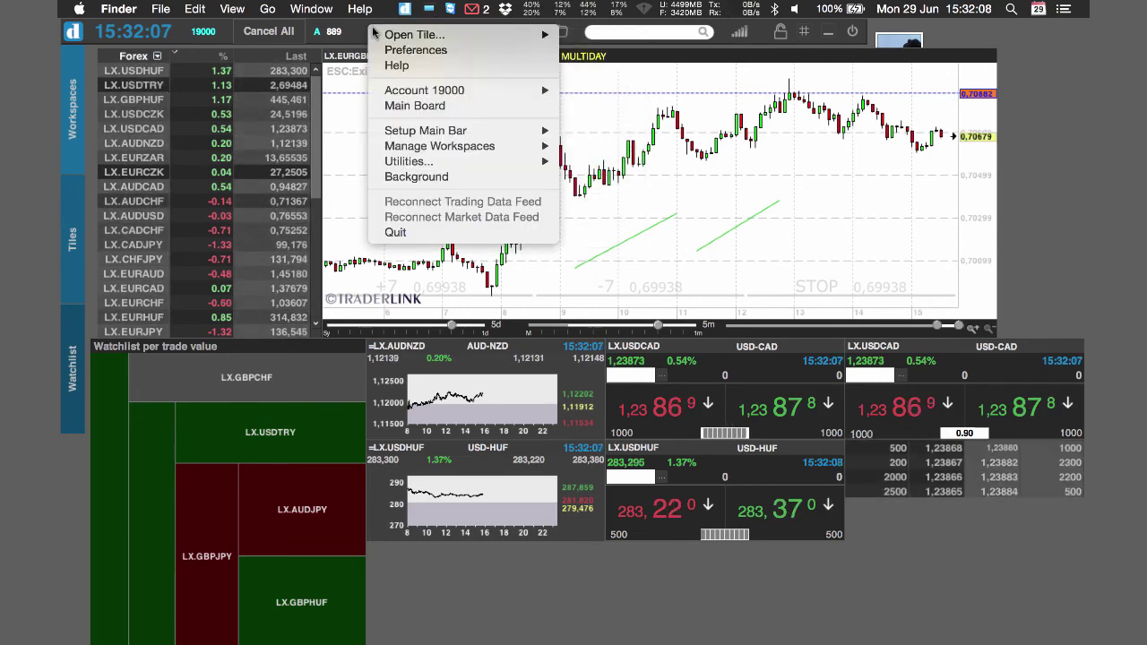
mouse_move(381, 34)
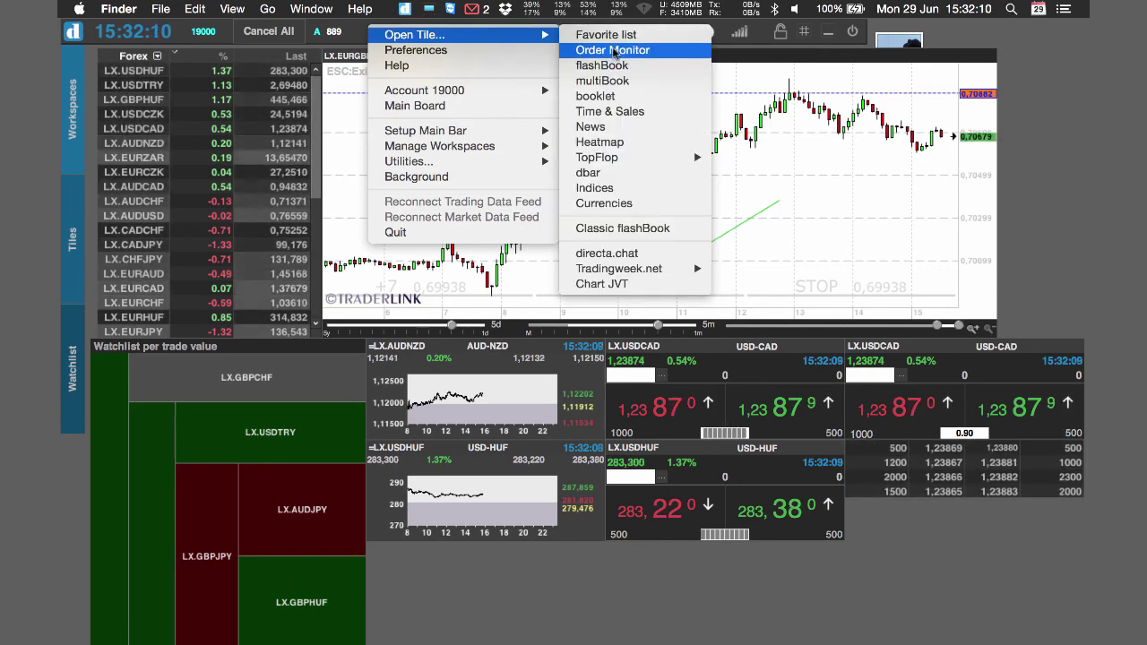